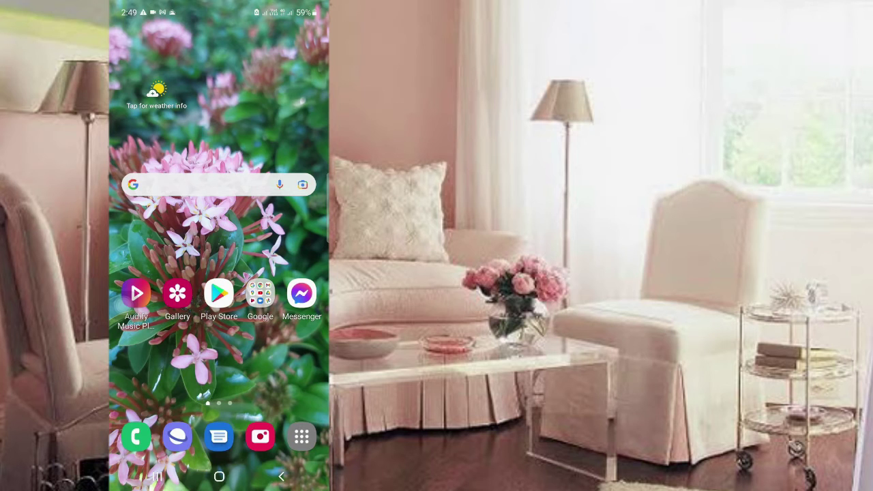
- Launch Chrome from the Google apps folder and go to bit.ly/llcofflinemodule
{"action": "left_click", "coordinate": [260, 294]}
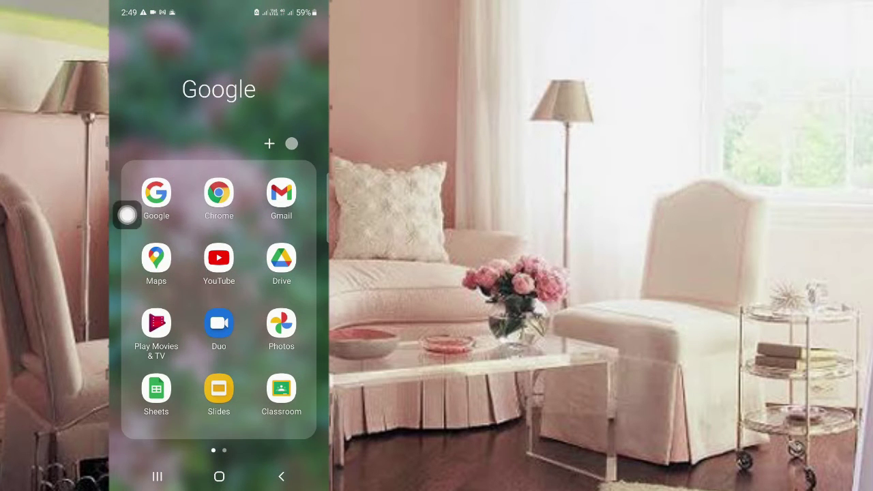
{"action": "left_click", "coordinate": [127, 216]}
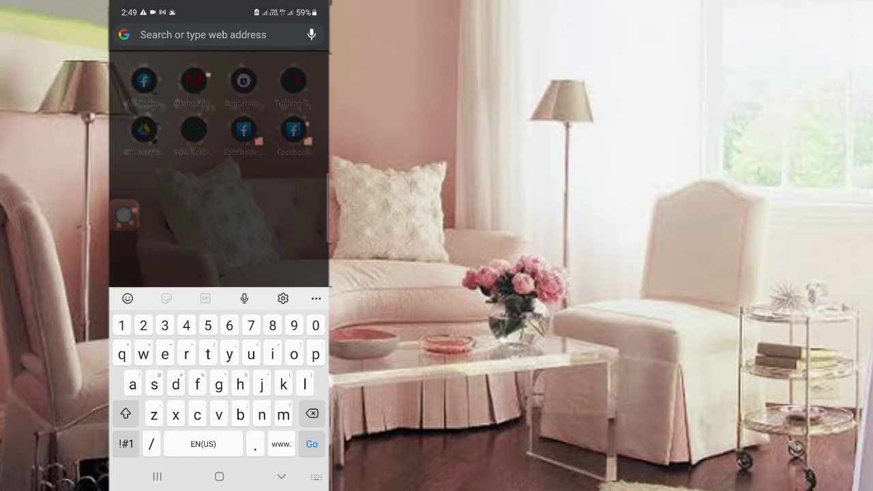
{"action": "type", "text": "bi"}
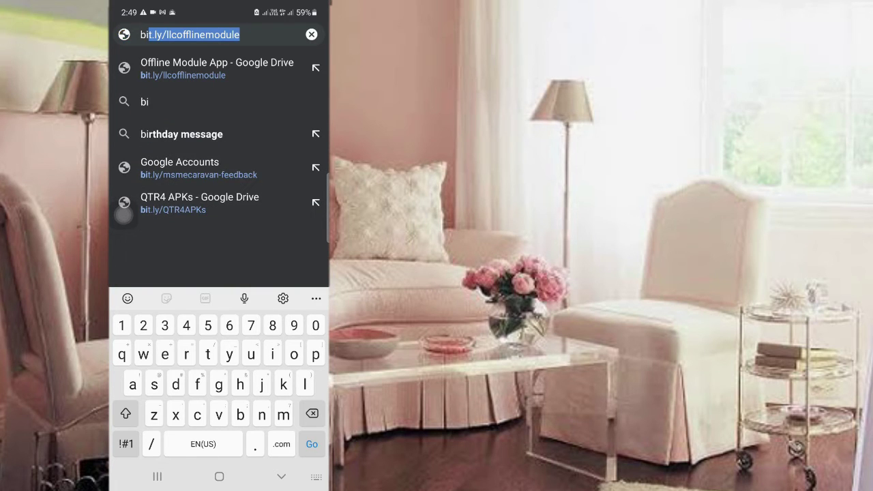
{"action": "type", "text": "t."}
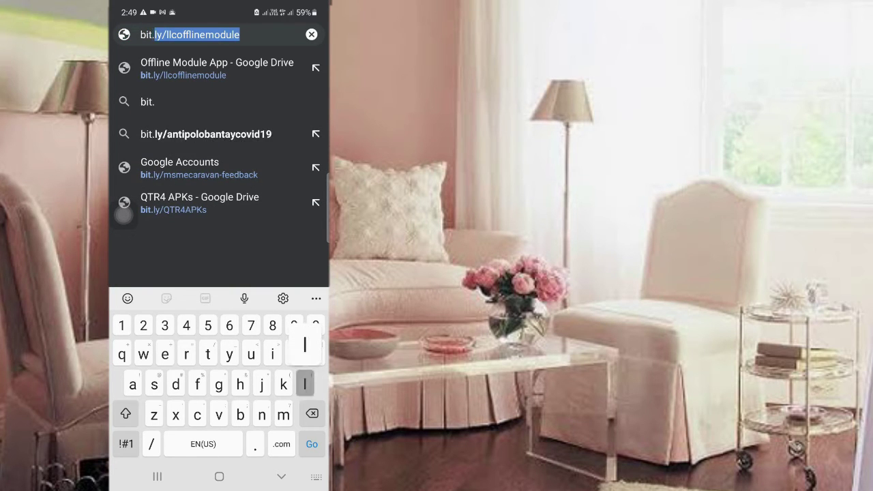
{"action": "type", "text": "ly/"}
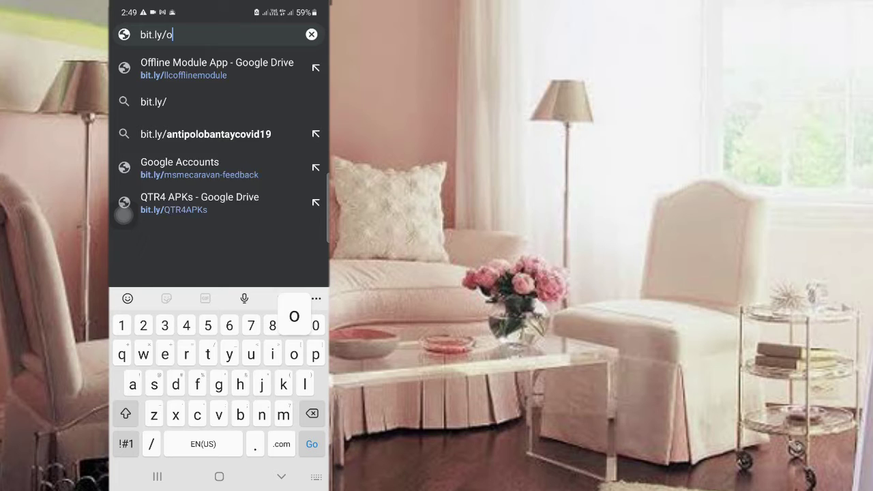
{"action": "type", "text": "ll"}
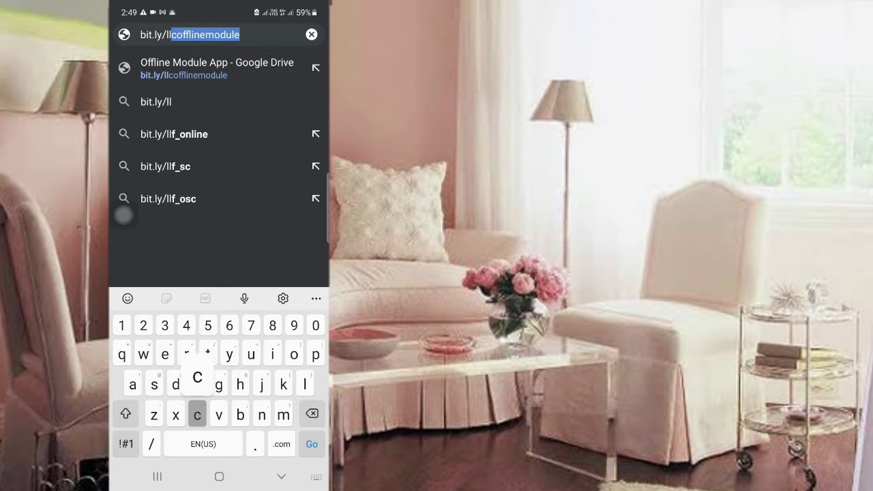
{"action": "type", "text": "cofflin"}
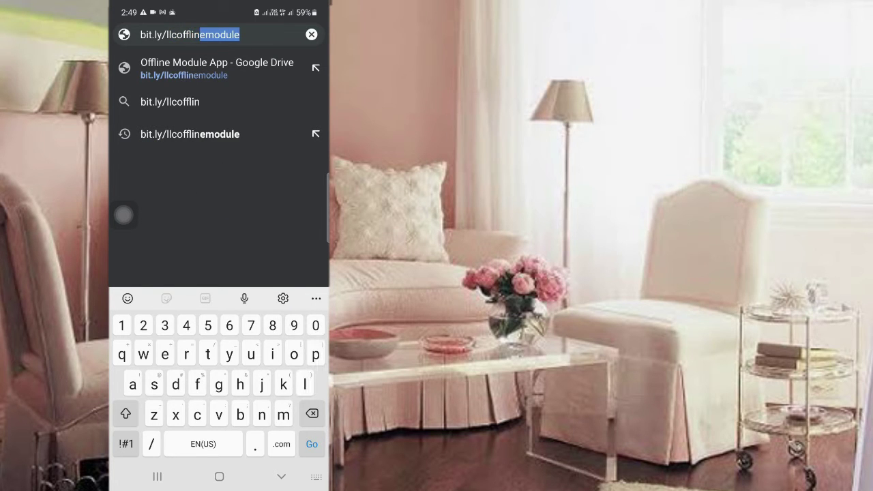
{"action": "type", "text": "emodul"}
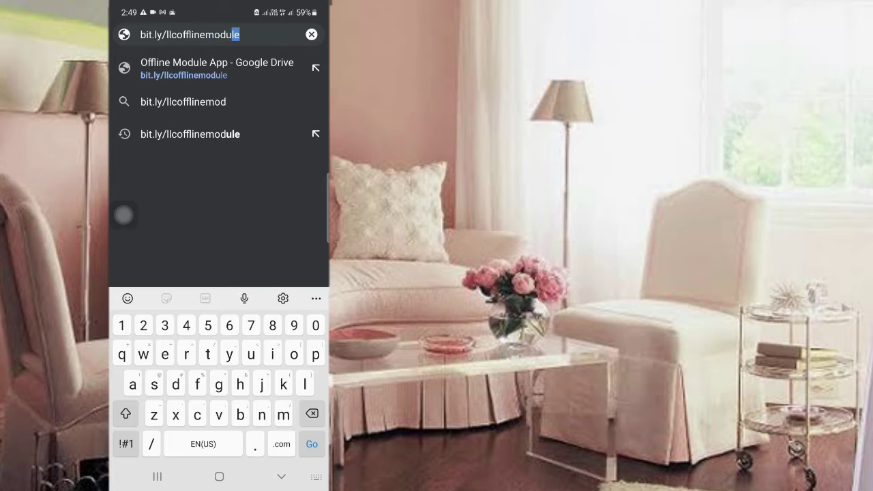
{"action": "type", "text": "e"}
{"action": "key", "text": "Return"}
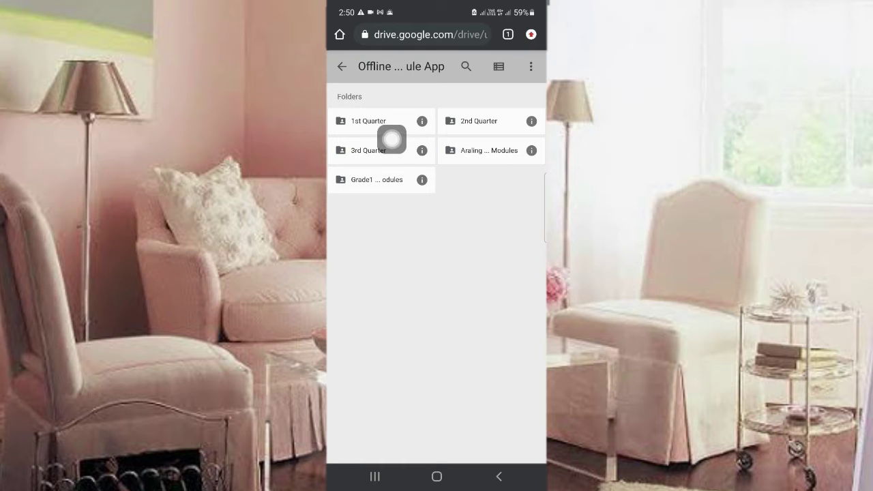
- Browse the 1st, 3rd and 2nd Quarter folders of the shared module folder
{"action": "left_click", "coordinate": [369, 121]}
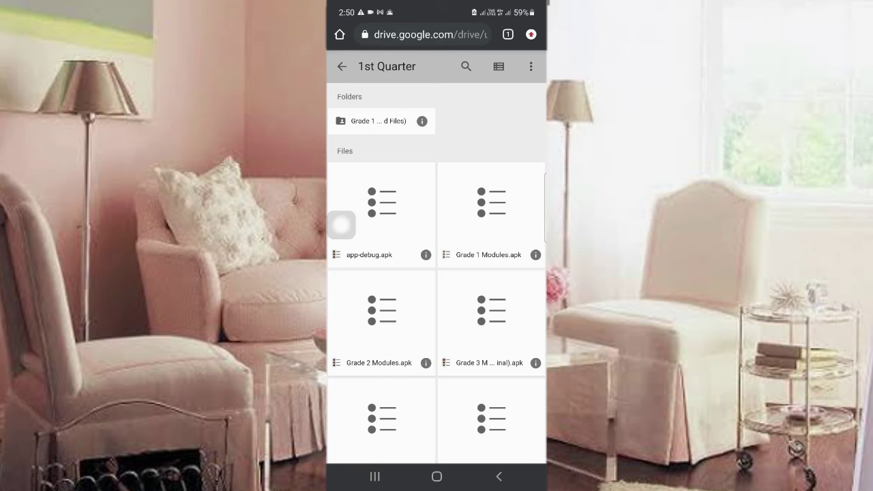
{"action": "scroll", "coordinate": [341, 225], "scroll_direction": "down", "scroll_amount": 10}
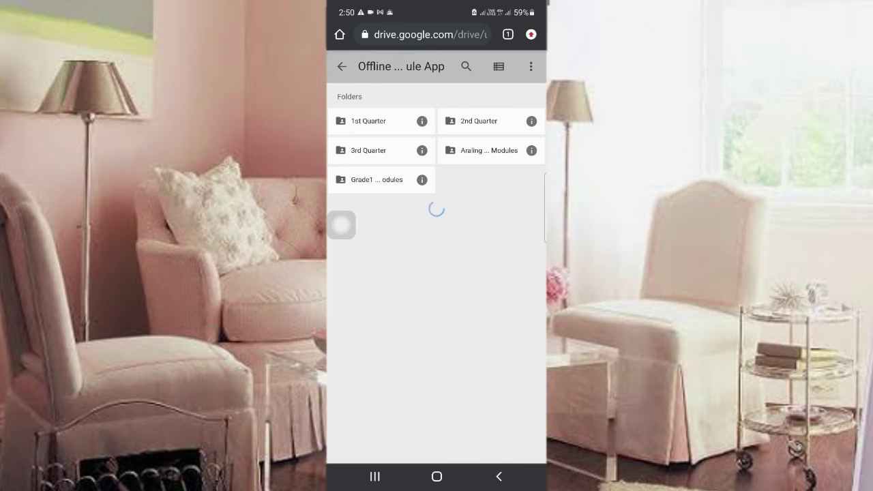
{"action": "left_click", "coordinate": [369, 178]}
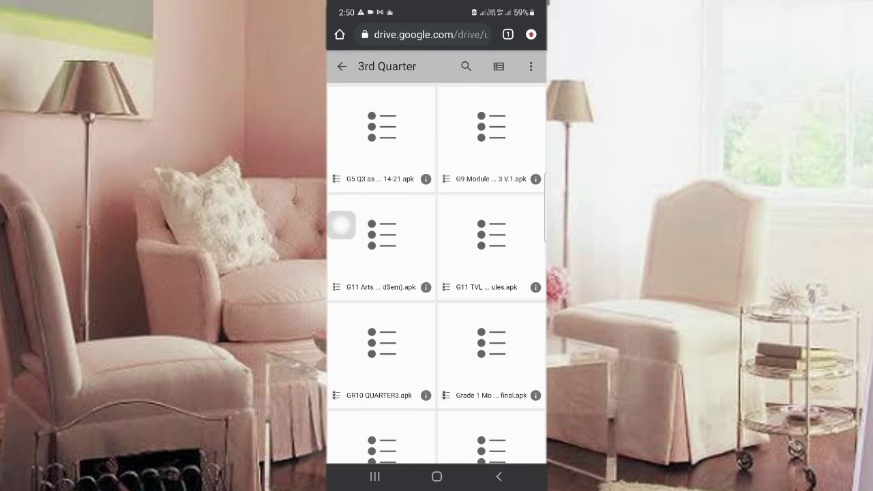
{"action": "scroll", "coordinate": [341, 225], "scroll_direction": "down", "scroll_amount": 5}
{"action": "scroll", "coordinate": [437, 272], "scroll_direction": "up", "scroll_amount": 10}
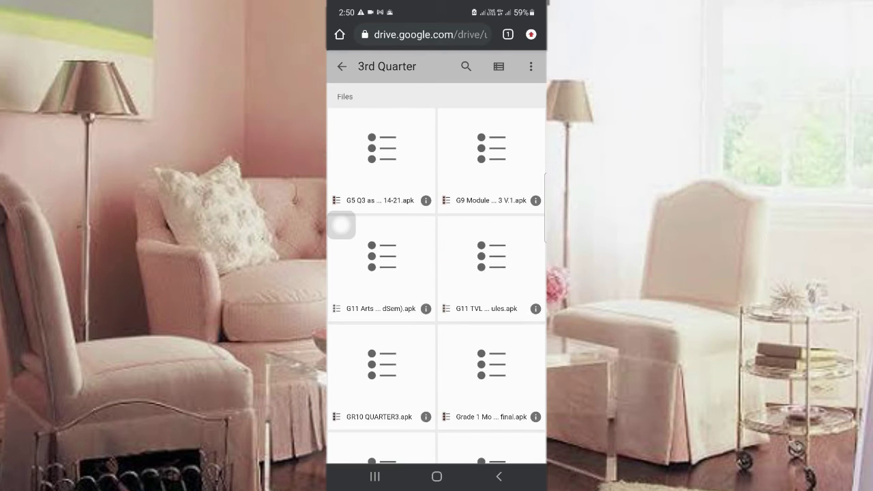
{"action": "left_click", "coordinate": [499, 476]}
{"action": "left_click", "coordinate": [479, 121]}
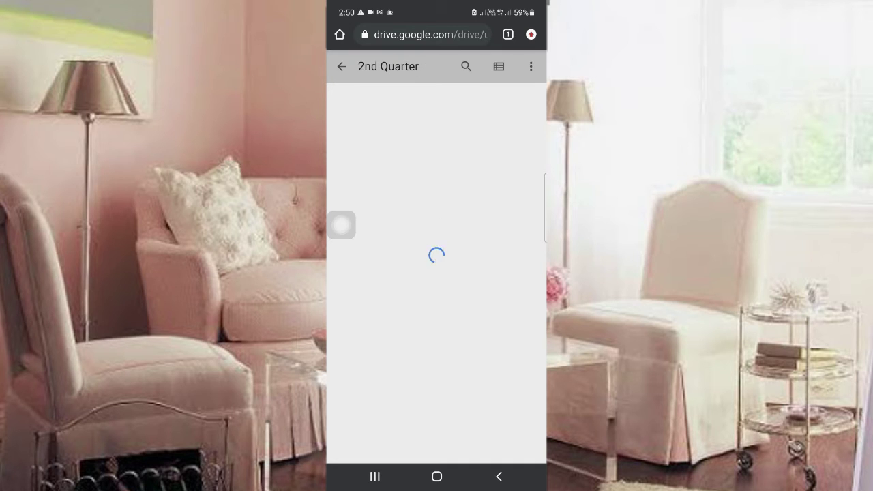
{"action": "scroll", "coordinate": [437, 273], "scroll_direction": "down", "scroll_amount": 3}
{"action": "scroll", "coordinate": [341, 225], "scroll_direction": "down", "scroll_amount": 5}
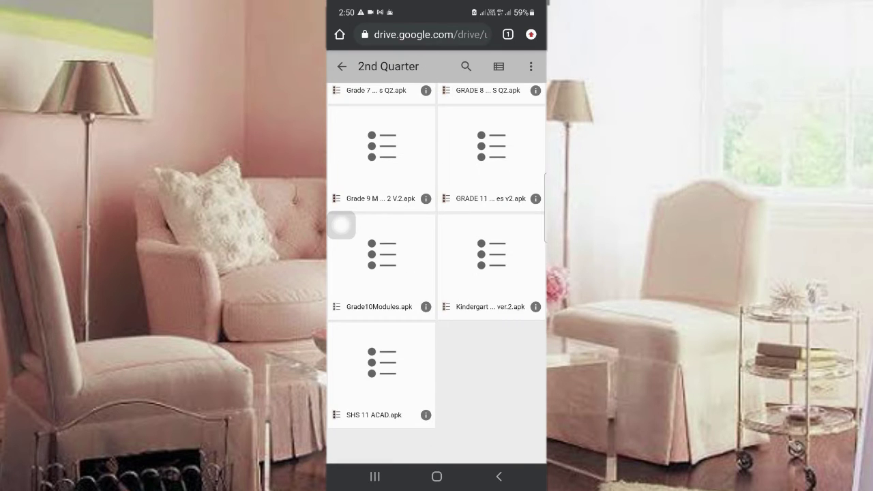
{"action": "left_click", "coordinate": [499, 476]}
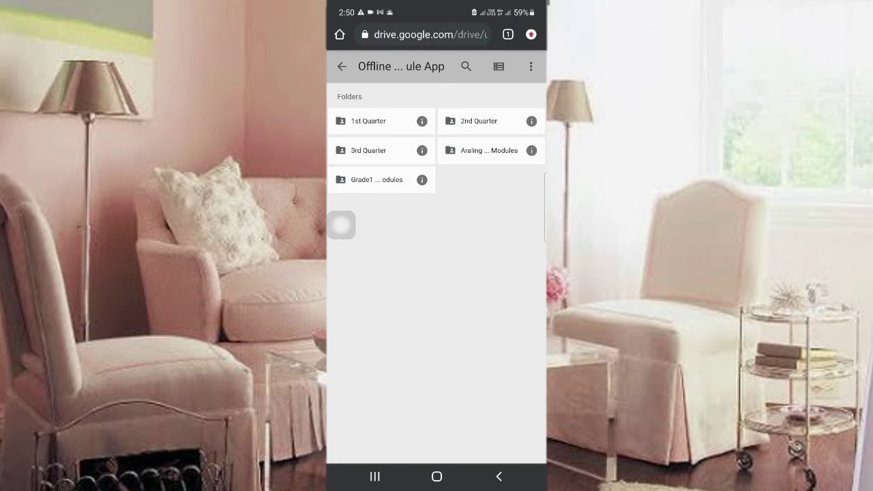
- Reopen the 1st Quarter folder and scroll down to the Grade 12 module apk files
{"action": "left_click", "coordinate": [499, 476]}
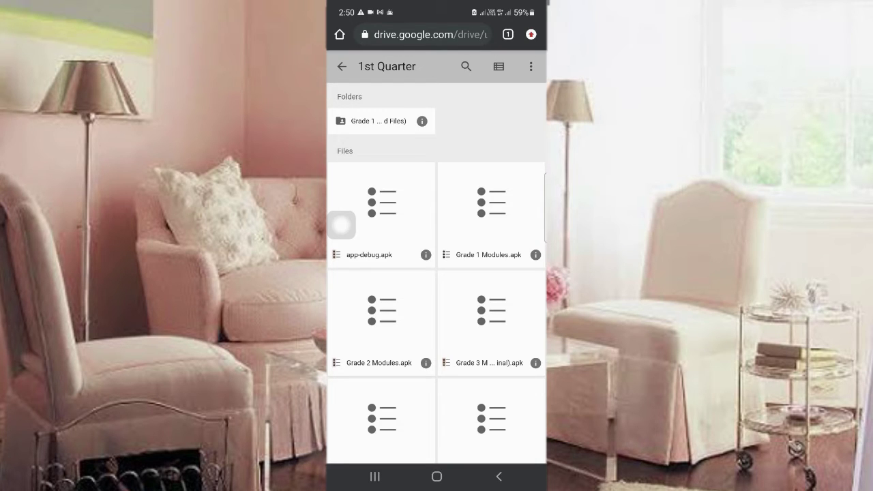
{"action": "scroll", "coordinate": [341, 225], "scroll_direction": "down", "scroll_amount": 1}
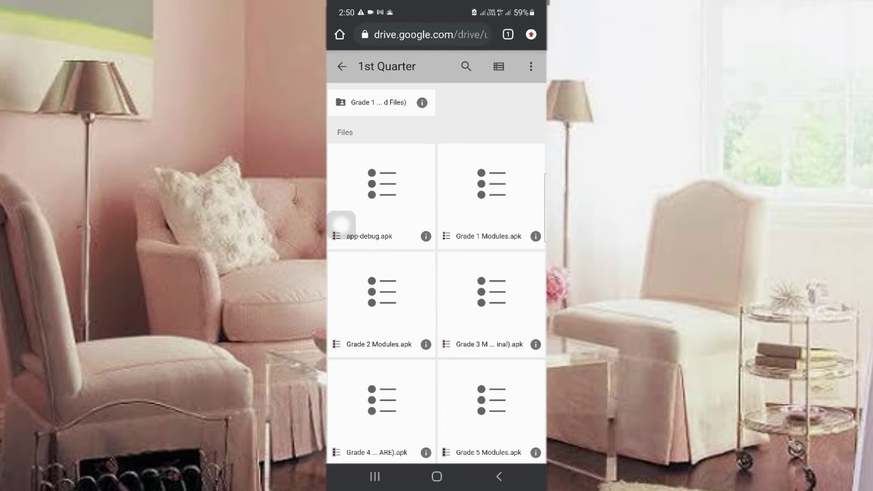
{"action": "scroll", "coordinate": [341, 225], "scroll_direction": "down", "scroll_amount": 10}
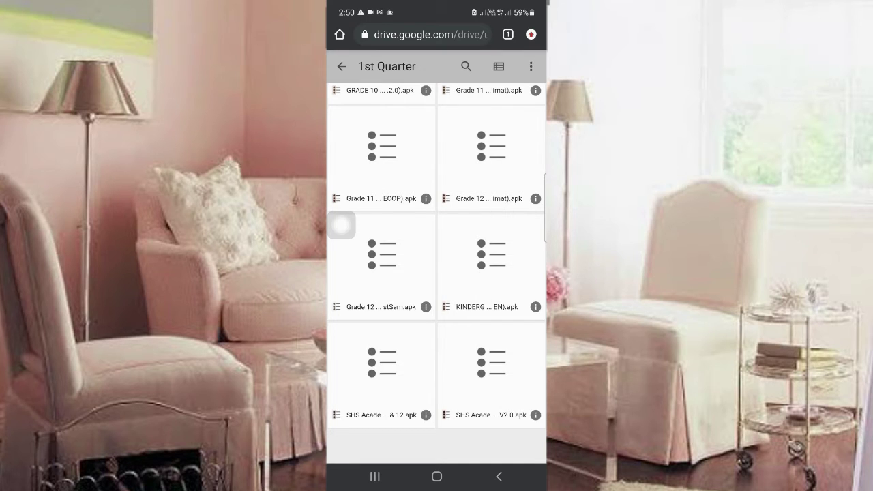
{"action": "left_click", "coordinate": [342, 67]}
{"action": "left_click", "coordinate": [357, 119]}
{"action": "scroll", "coordinate": [437, 273], "scroll_direction": "down", "scroll_amount": 3}
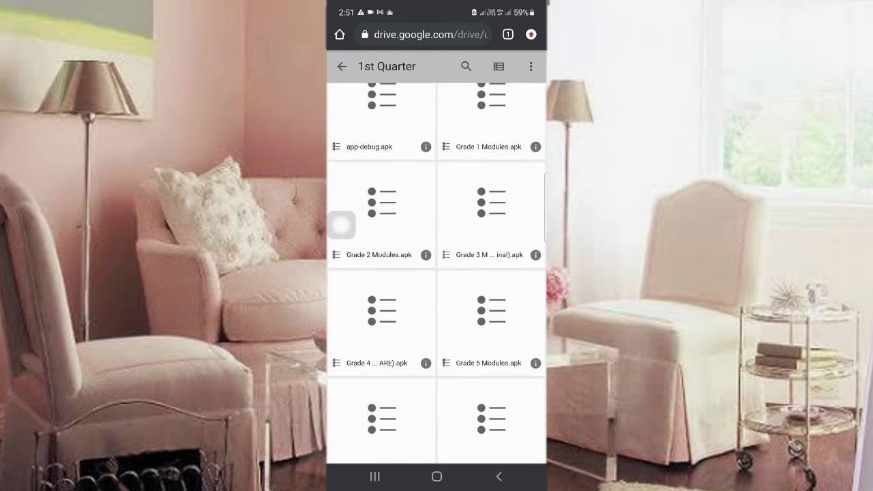
{"action": "scroll", "coordinate": [341, 226], "scroll_direction": "down", "scroll_amount": 2}
{"action": "scroll", "coordinate": [341, 225], "scroll_direction": "down", "scroll_amount": 4}
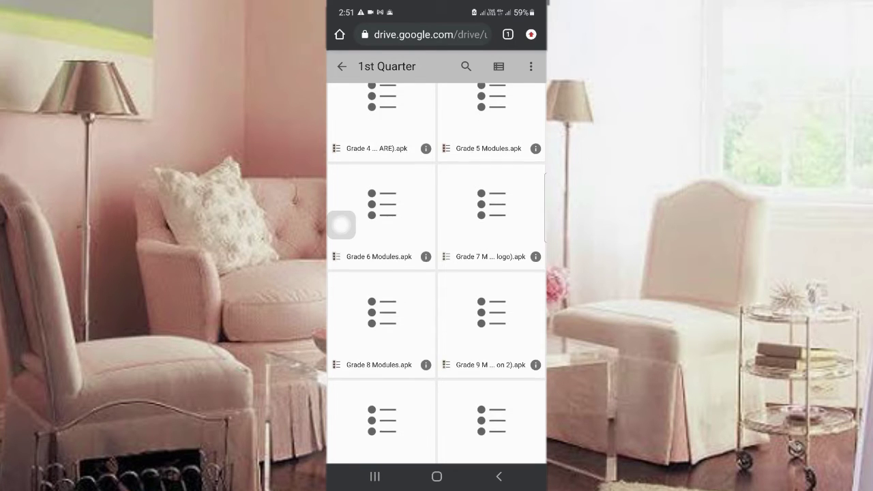
{"action": "scroll", "coordinate": [341, 225], "scroll_direction": "down", "scroll_amount": 3}
{"action": "scroll", "coordinate": [341, 225], "scroll_direction": "down", "scroll_amount": 1}
{"action": "scroll", "coordinate": [341, 225], "scroll_direction": "down", "scroll_amount": 1}
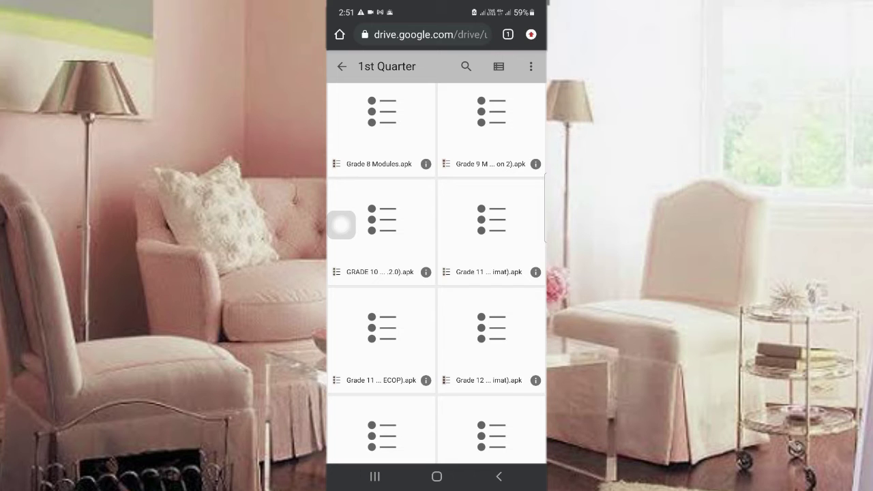
{"action": "scroll", "coordinate": [341, 225], "scroll_direction": "down", "scroll_amount": 1}
{"action": "scroll", "coordinate": [341, 226], "scroll_direction": "down", "scroll_amount": 2}
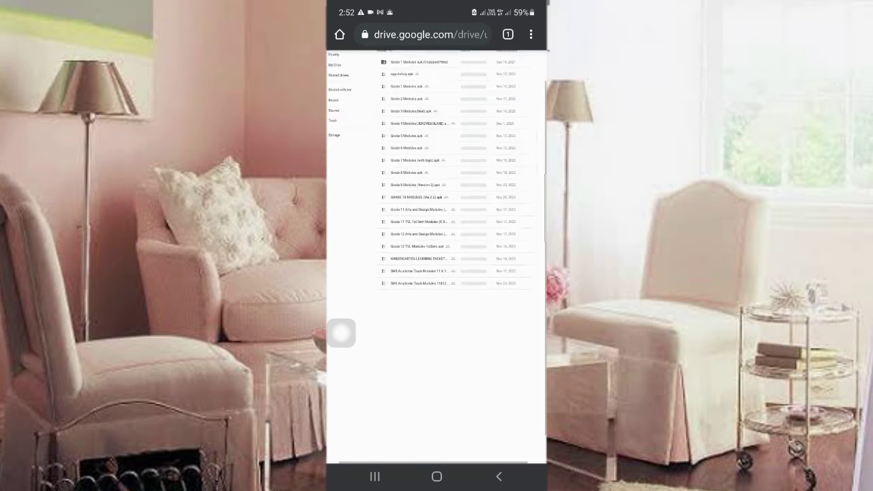
- Download Grade 12 TVL Modules-1stSem.apk, accepting the virus-scan and harmful-file warnings, and view its progress
{"action": "scroll", "coordinate": [436, 204], "scroll_direction": "down", "scroll_amount": 2}
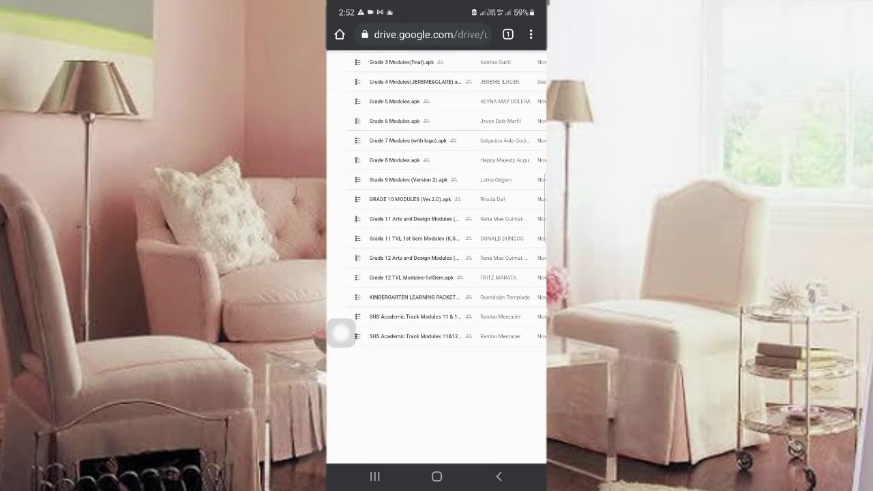
{"action": "left_click", "coordinate": [412, 277]}
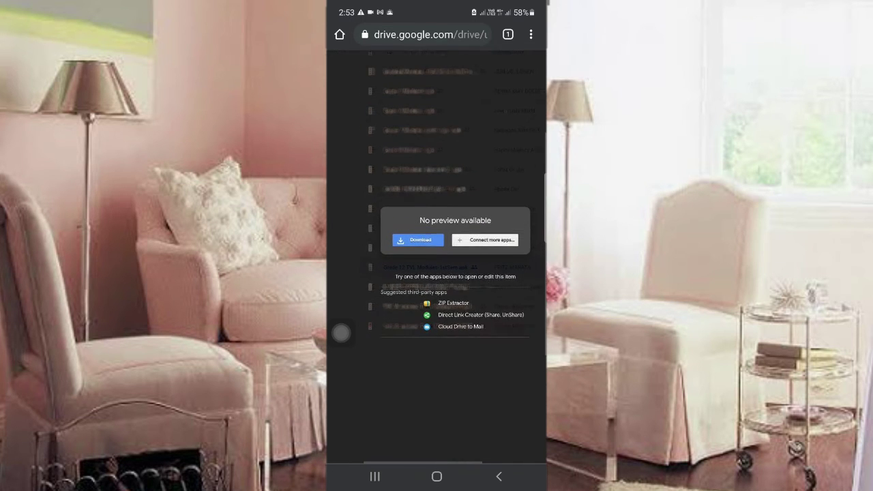
{"action": "left_click", "coordinate": [417, 244]}
{"action": "left_click_drag", "start_coordinate": [416, 244], "coordinate": [341, 301]}
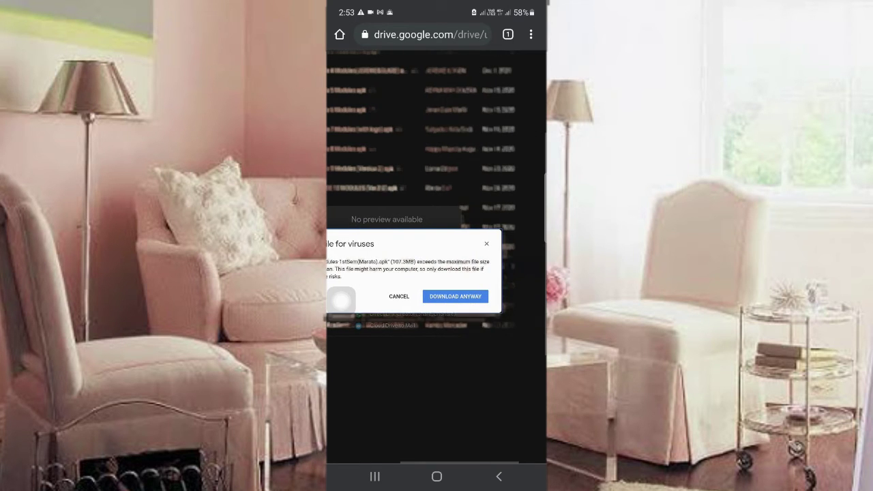
{"action": "left_click", "coordinate": [341, 301]}
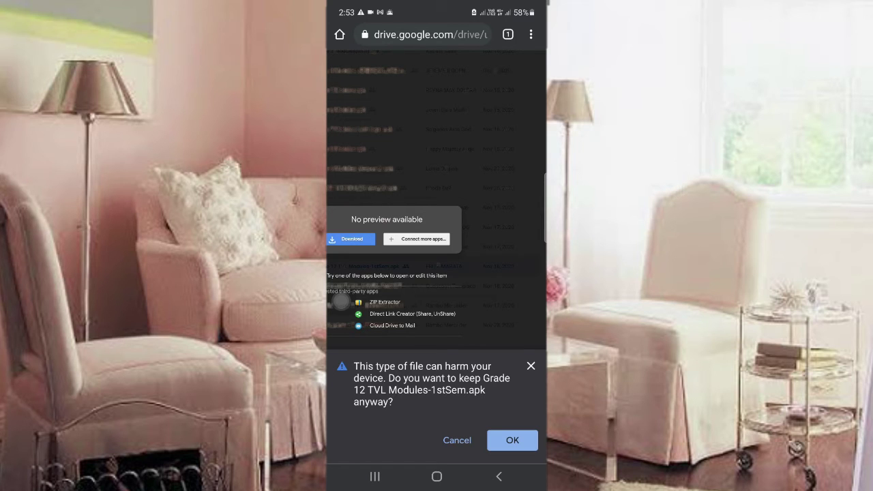
{"action": "left_click", "coordinate": [512, 440]}
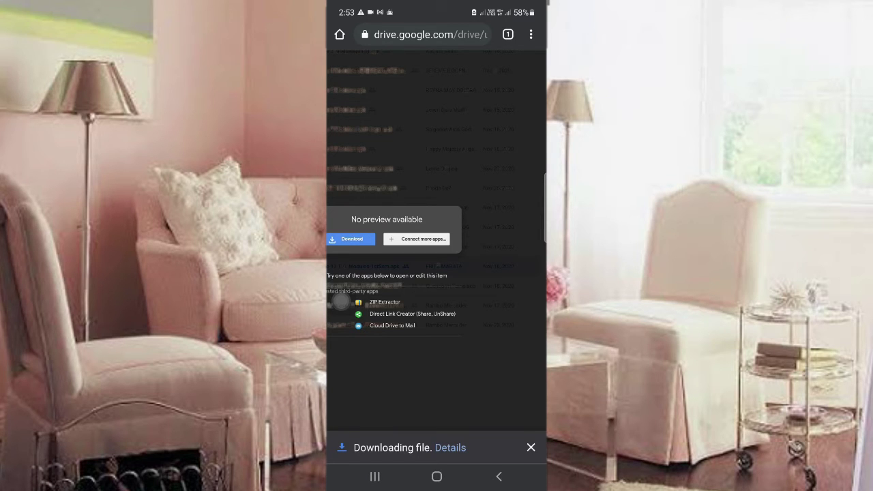
{"action": "left_click", "coordinate": [450, 447]}
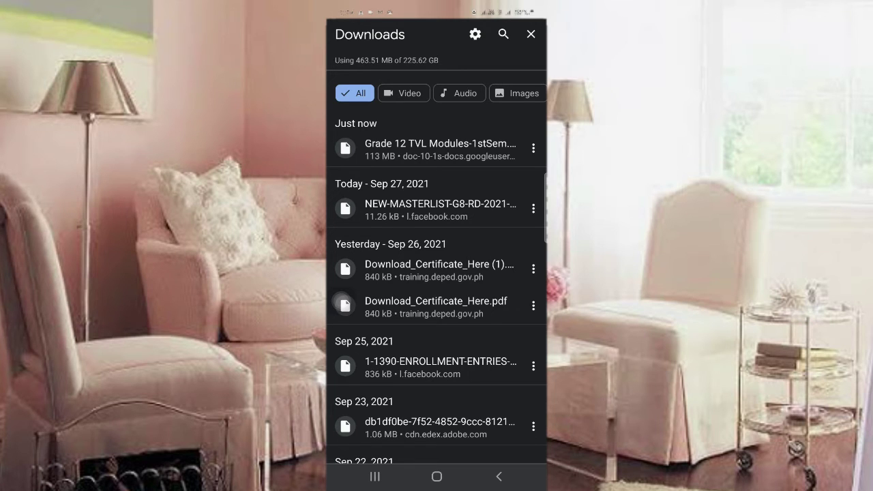
- Once the 113 MB download finishes, open the apk from Downloads and install it
{"action": "left_click_drag", "start_coordinate": [342, 305], "coordinate": [342, 296]}
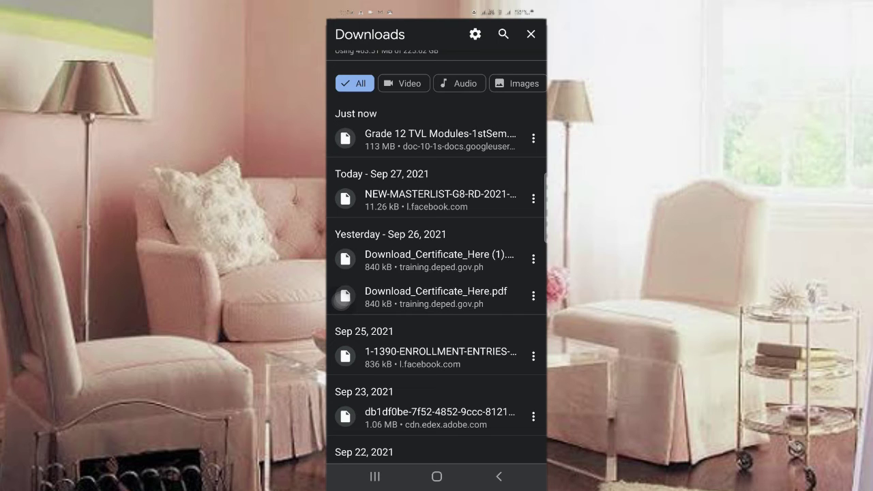
{"action": "left_click_drag", "start_coordinate": [341, 296], "coordinate": [342, 306]}
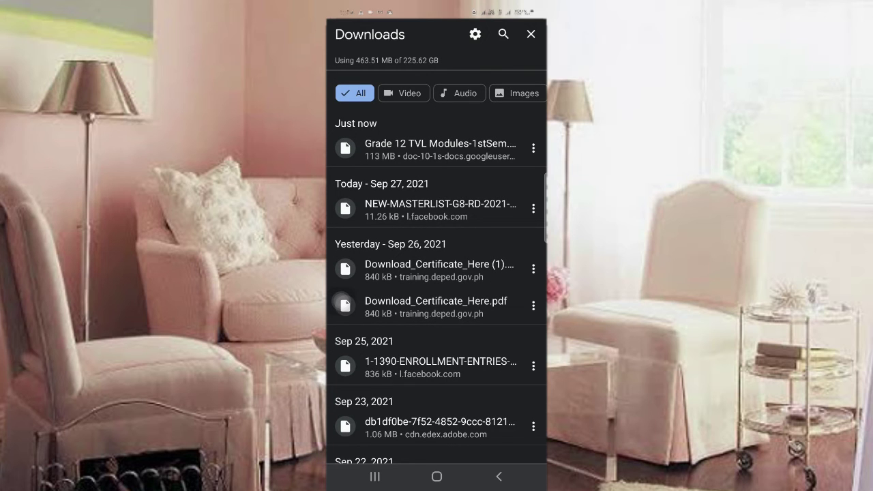
{"action": "left_click", "coordinate": [533, 148]}
{"action": "left_click", "coordinate": [342, 305]}
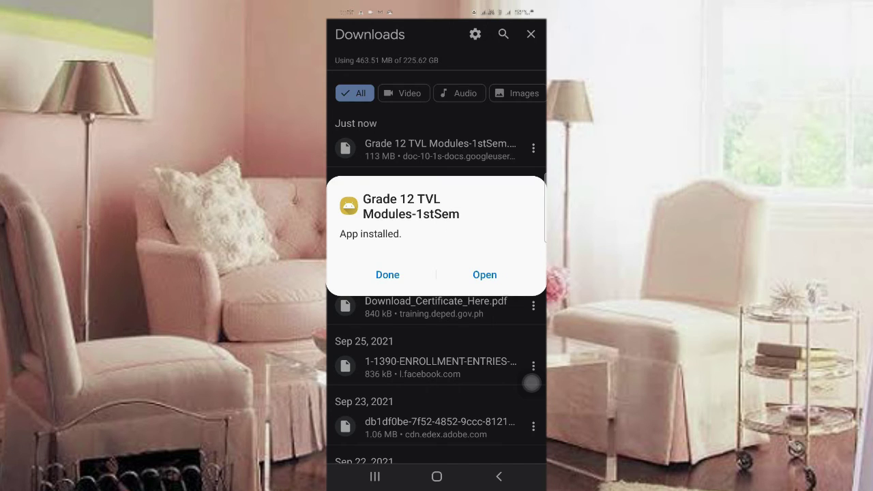
- Open the installed app and go to Core Subjects, Contemporary Philippine Arts, Quarter 1, Module 1
{"action": "left_click", "coordinate": [484, 274]}
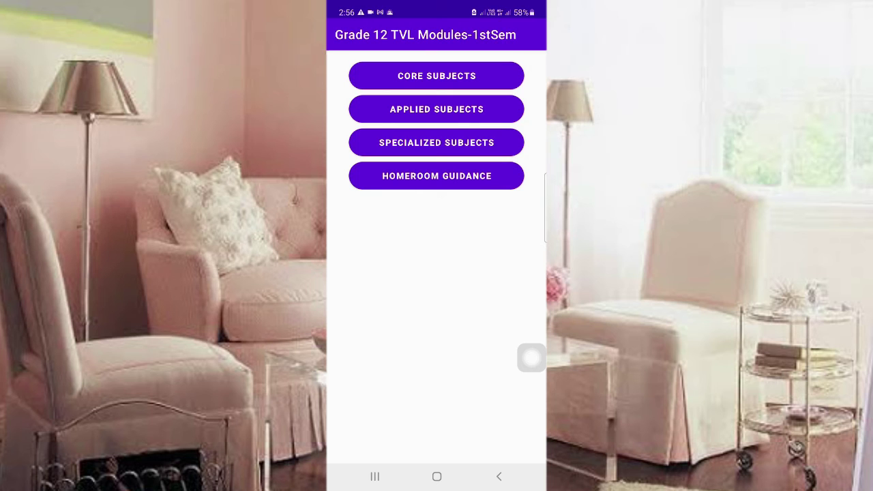
{"action": "left_click", "coordinate": [436, 76]}
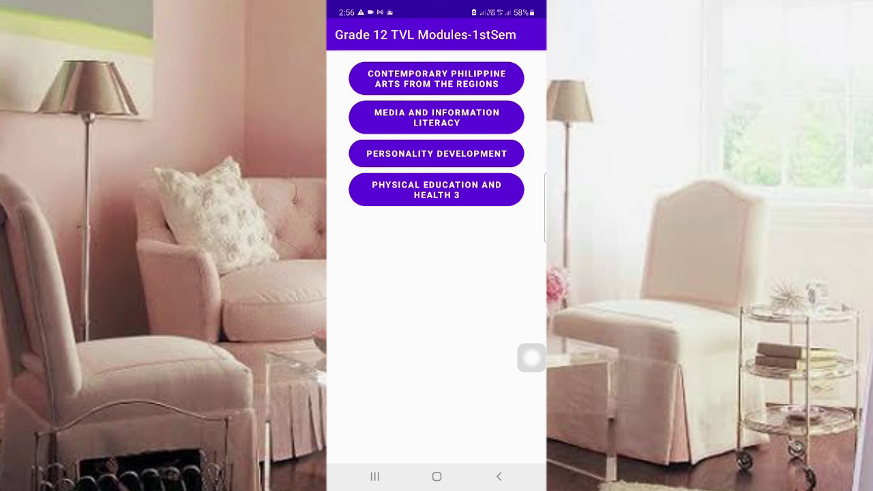
{"action": "left_click", "coordinate": [436, 78]}
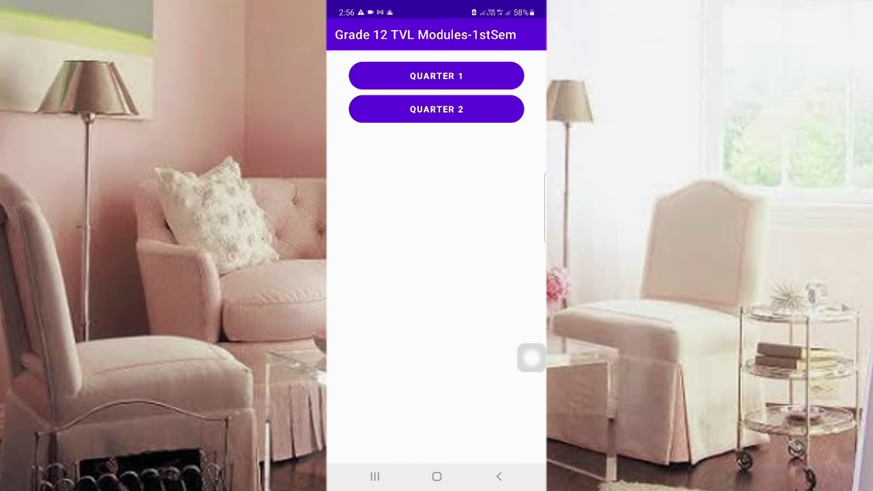
{"action": "left_click", "coordinate": [437, 75]}
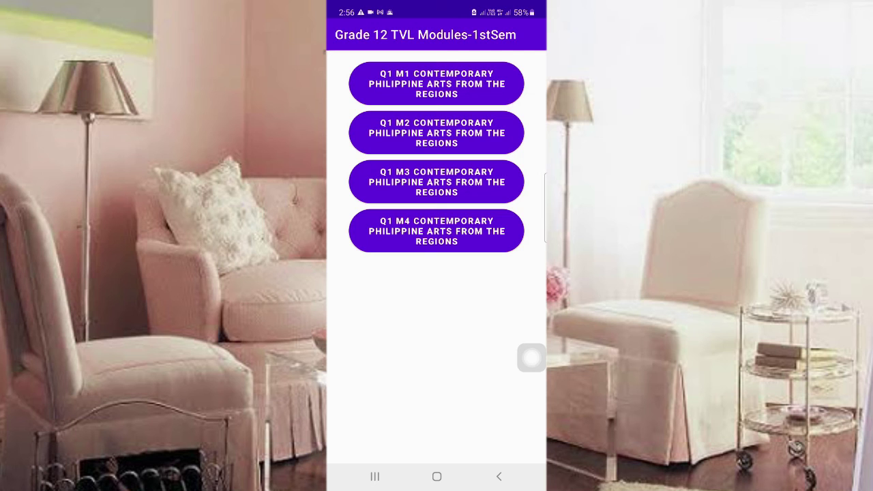
{"action": "left_click", "coordinate": [437, 83]}
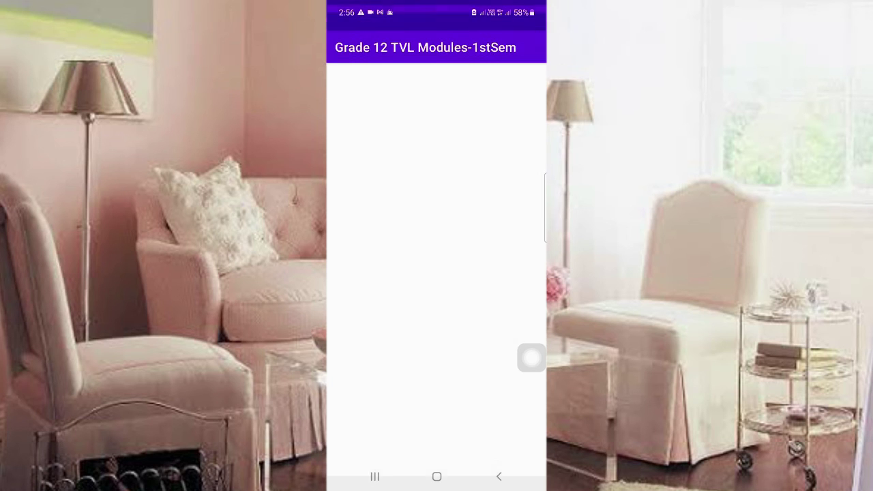
- Scroll through the Q1 Module 1 PDF and step back to the quarter list
{"action": "scroll", "coordinate": [436, 259], "scroll_direction": "down", "scroll_amount": 3}
{"action": "scroll", "coordinate": [437, 259], "scroll_direction": "down", "scroll_amount": 10}
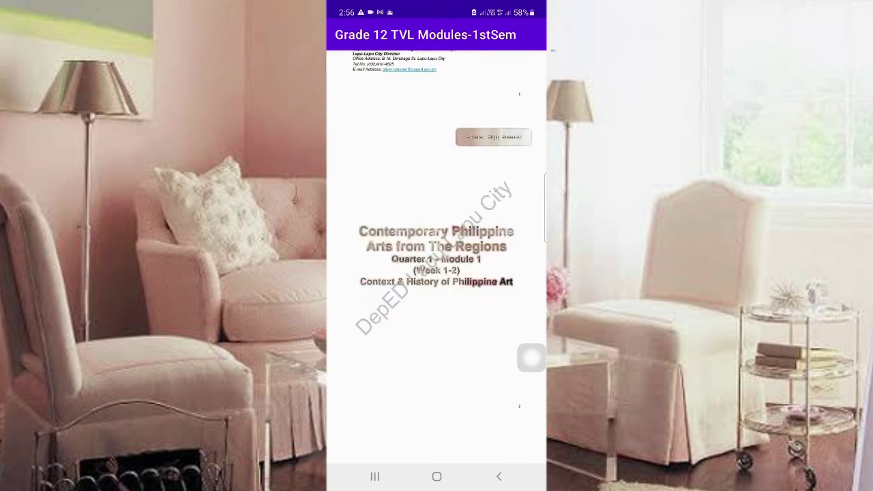
{"action": "scroll", "coordinate": [436, 259], "scroll_direction": "down", "scroll_amount": 10}
{"action": "scroll", "coordinate": [436, 259], "scroll_direction": "down", "scroll_amount": 10}
{"action": "scroll", "coordinate": [436, 259], "scroll_direction": "down", "scroll_amount": 5}
{"action": "scroll", "coordinate": [436, 259], "scroll_direction": "down", "scroll_amount": 10}
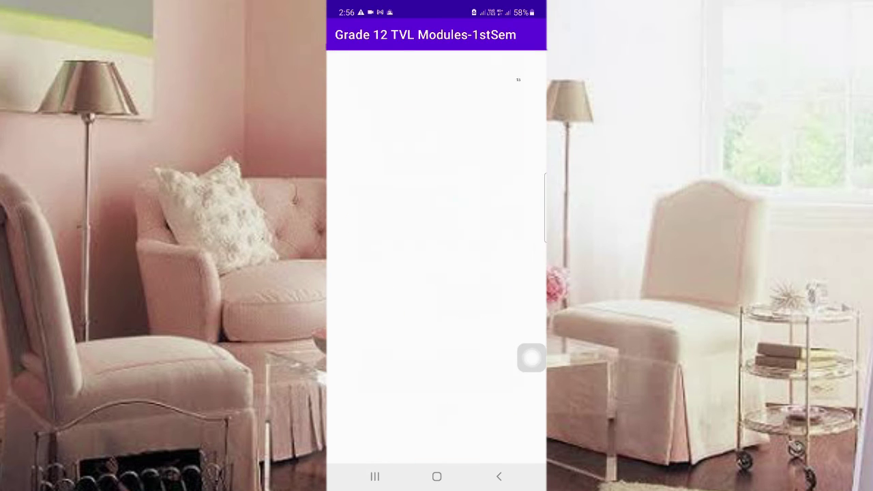
{"action": "left_click", "coordinate": [498, 476]}
- Return to the main menu and browse the Applied and Specialized Subjects lists
{"action": "left_click", "coordinate": [499, 476]}
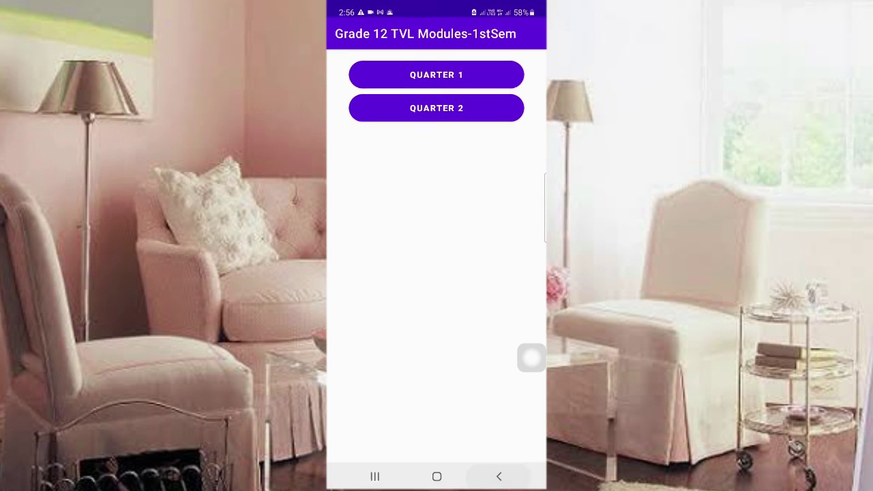
{"action": "left_click", "coordinate": [499, 476]}
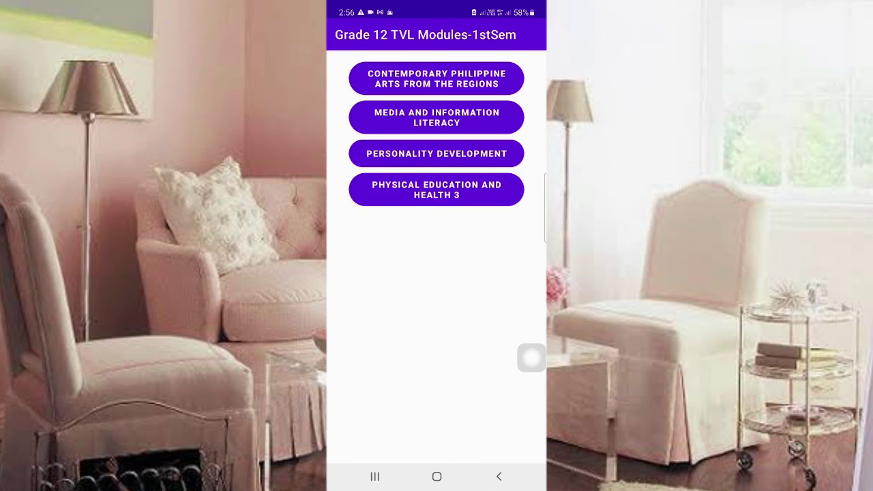
{"action": "left_click", "coordinate": [498, 476]}
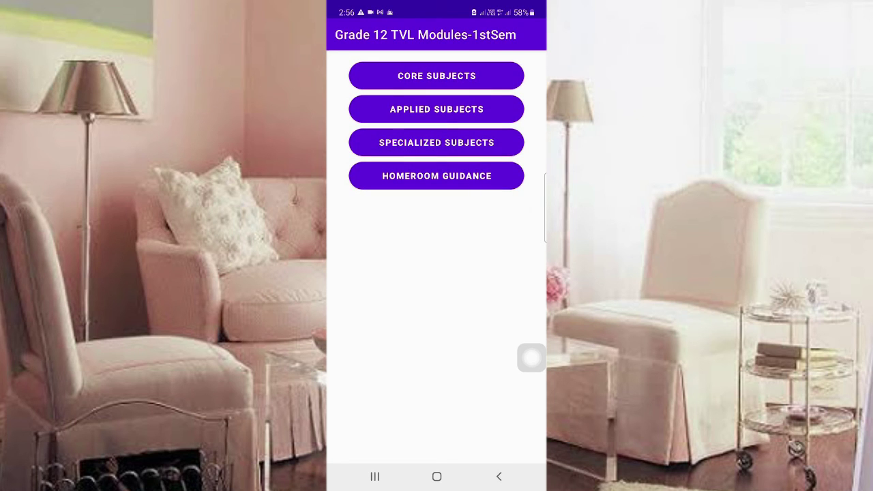
{"action": "left_click", "coordinate": [436, 110]}
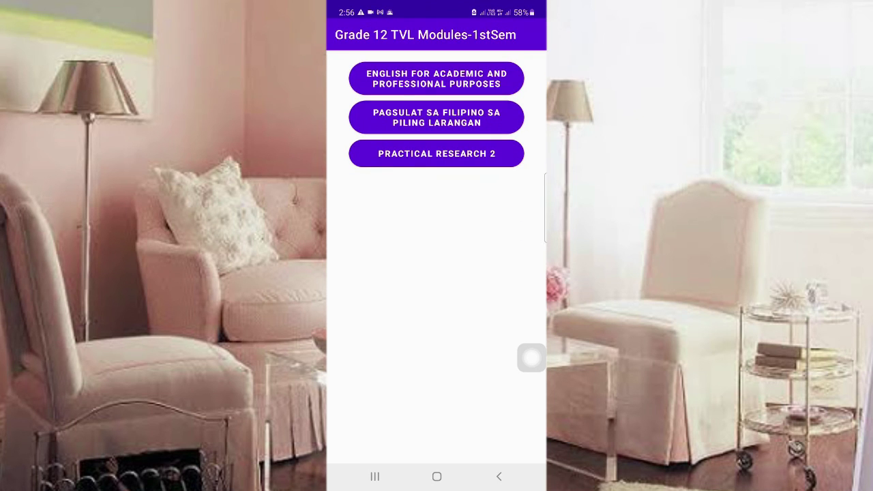
{"action": "left_click", "coordinate": [498, 477]}
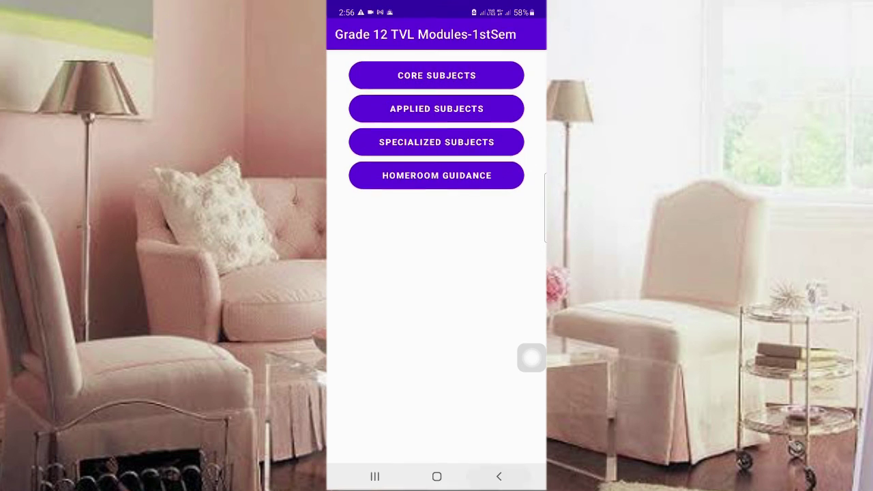
{"action": "left_click", "coordinate": [437, 141]}
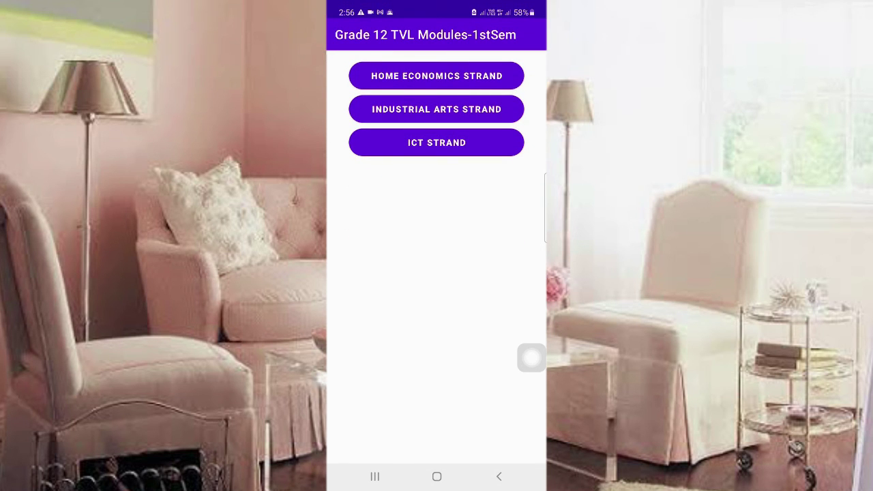
{"action": "left_click", "coordinate": [498, 477]}
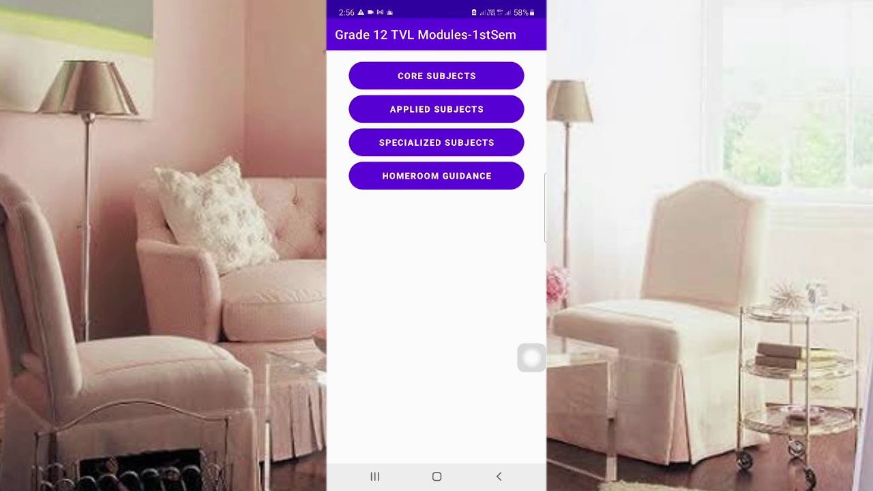